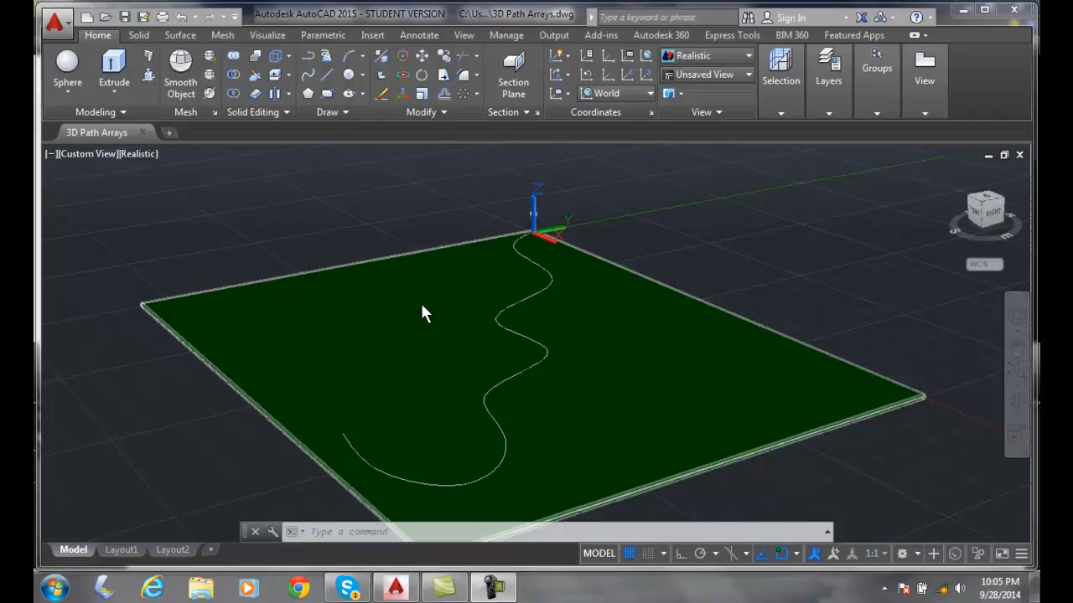
- Create a path array of the lamp post and its globe along the winding curve
click(475, 94)
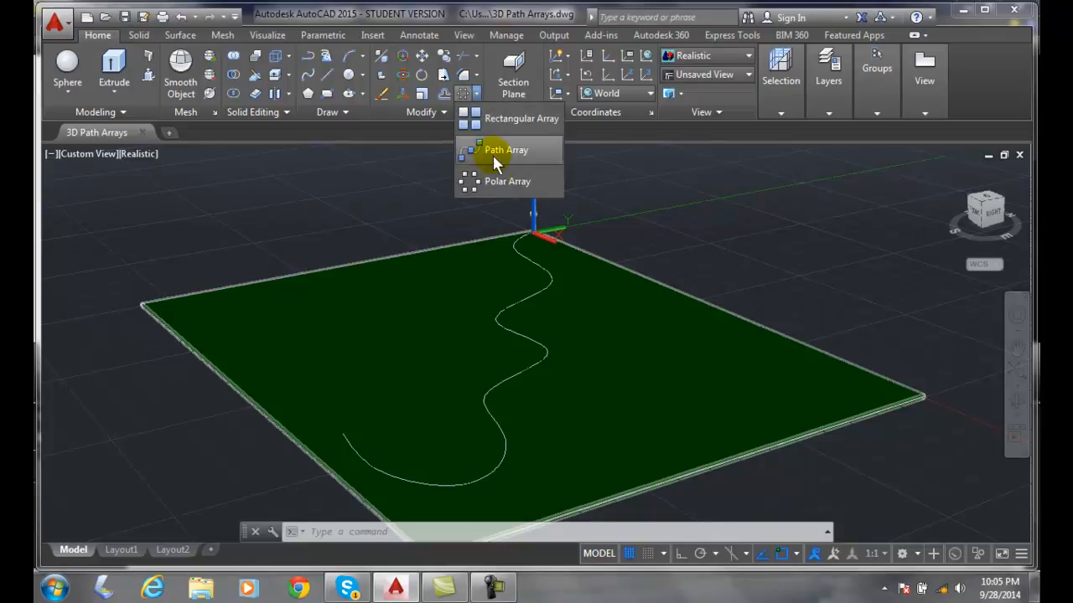
click(496, 150)
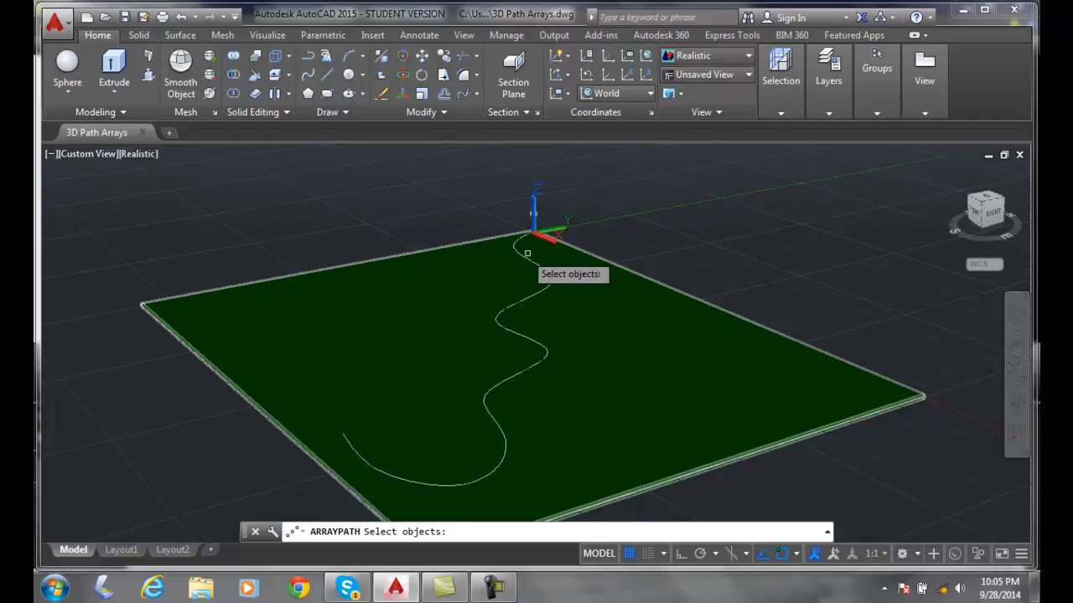
scroll(557, 223, up, 3)
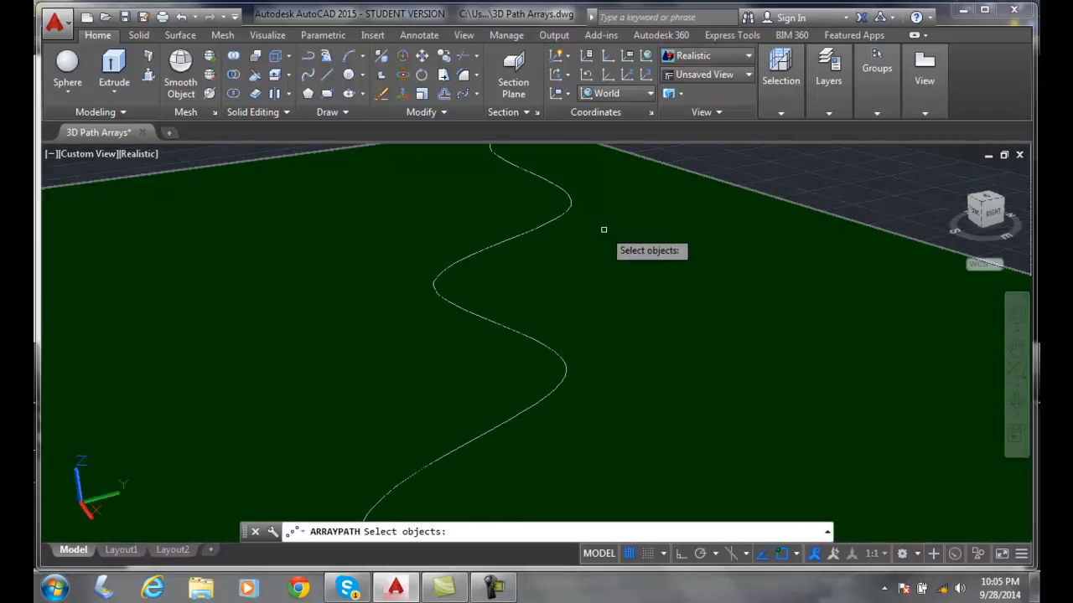
scroll(610, 251, down, 3)
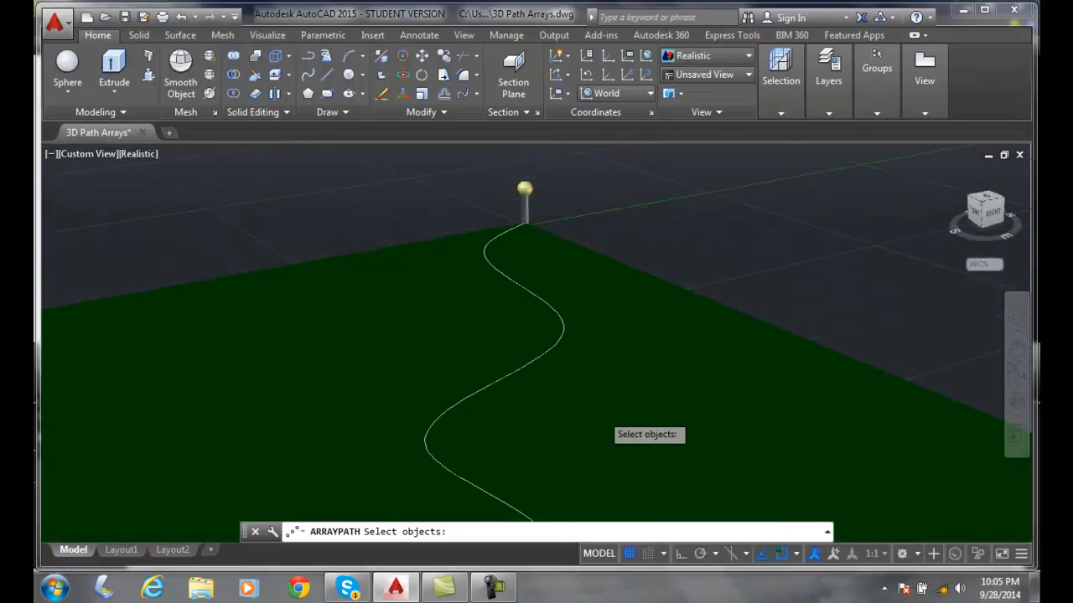
click(538, 165)
click(517, 154)
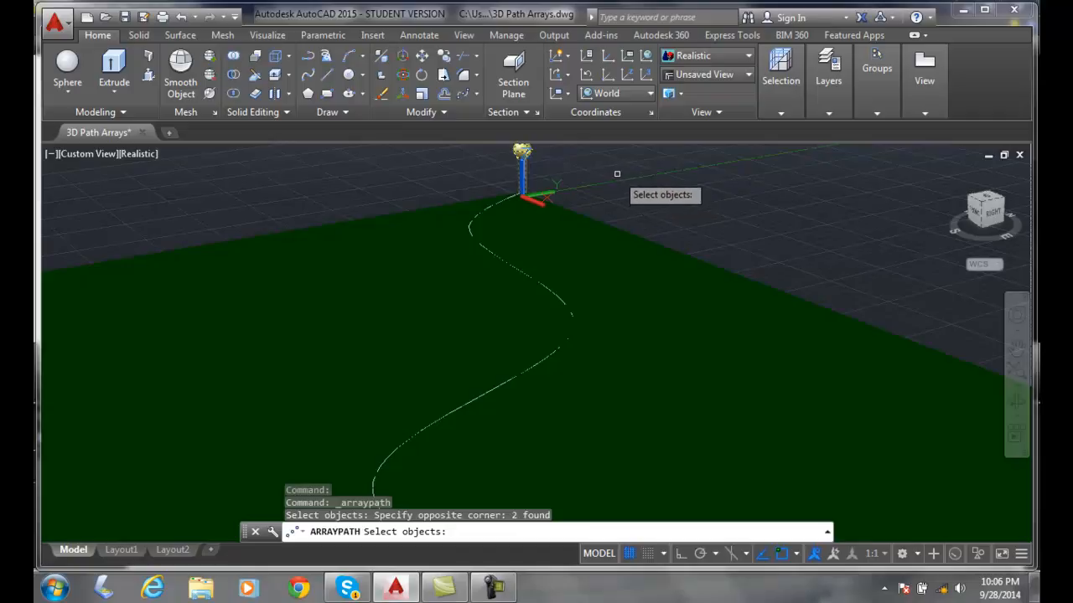
key(Return)
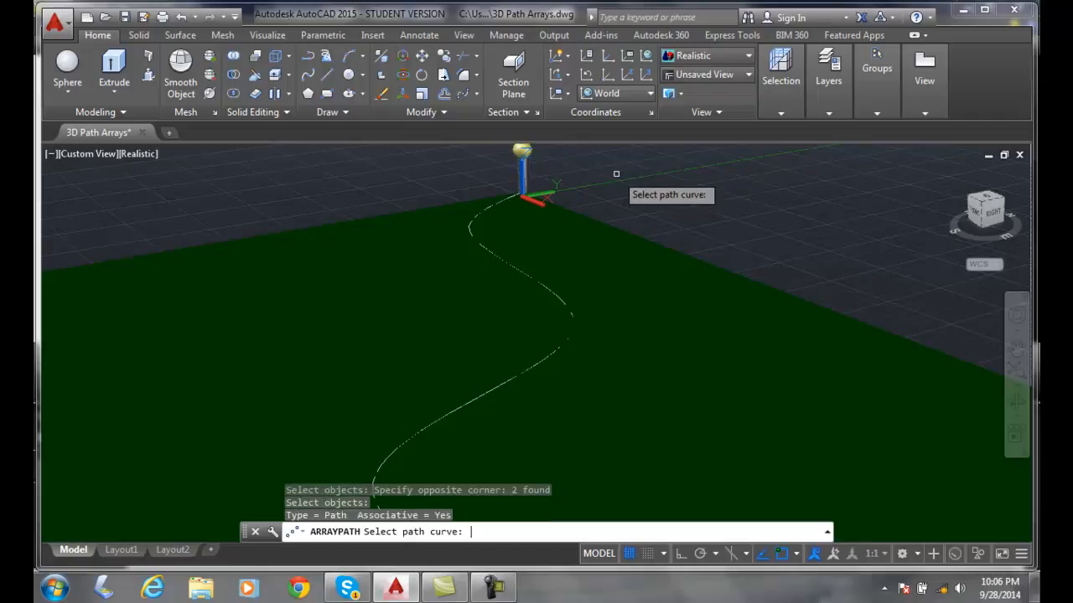
click(538, 284)
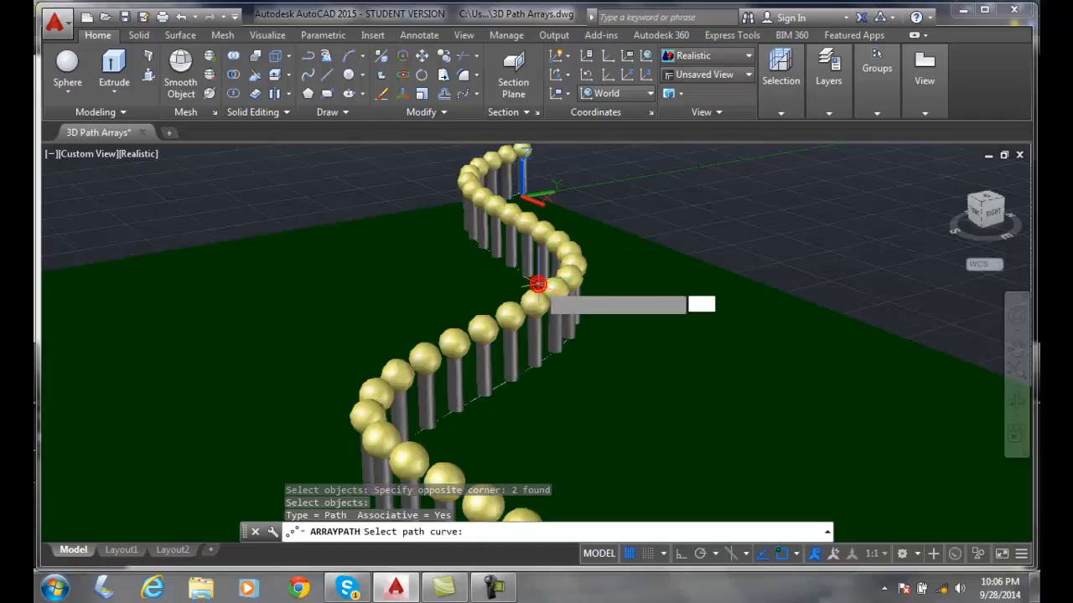
scroll(737, 310, down, 4)
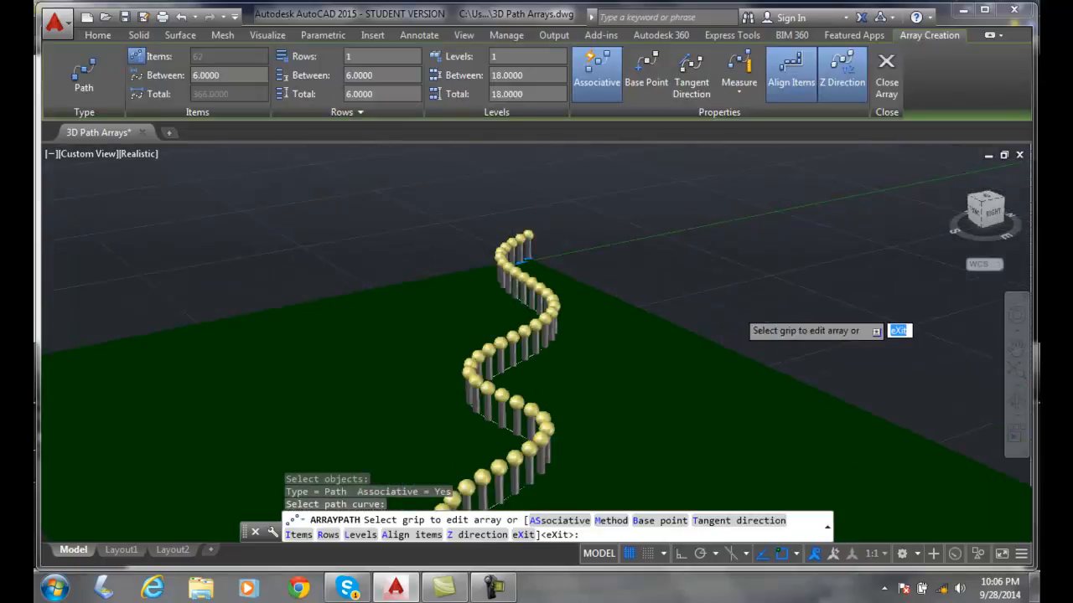
scroll(737, 310, up, 2)
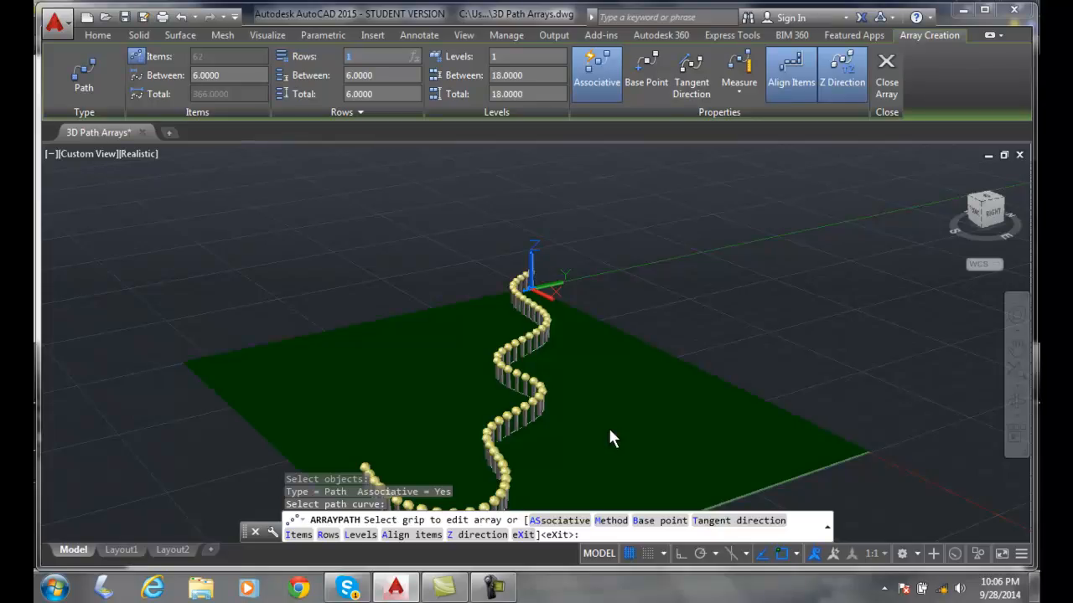
- Switch the array's path method to Divide and set the number of items to 10
click(609, 521)
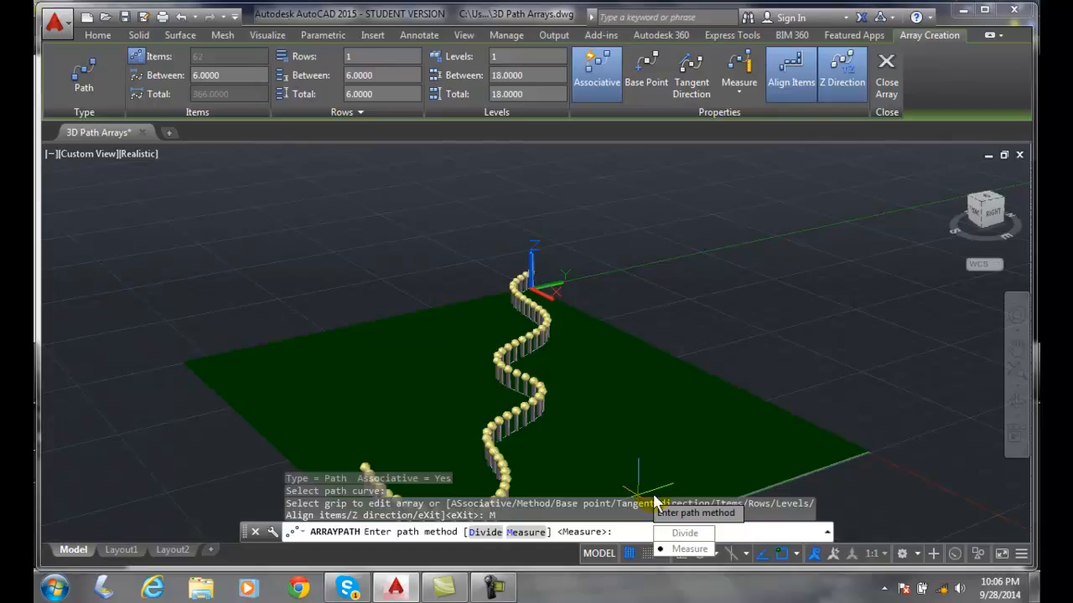
click(676, 535)
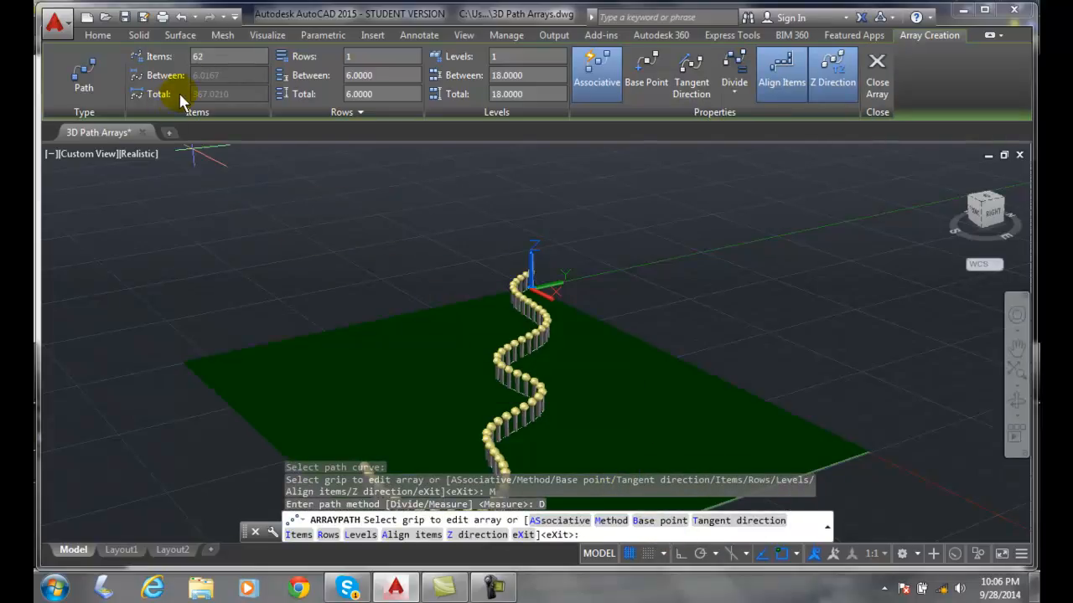
click(213, 57)
text(10)
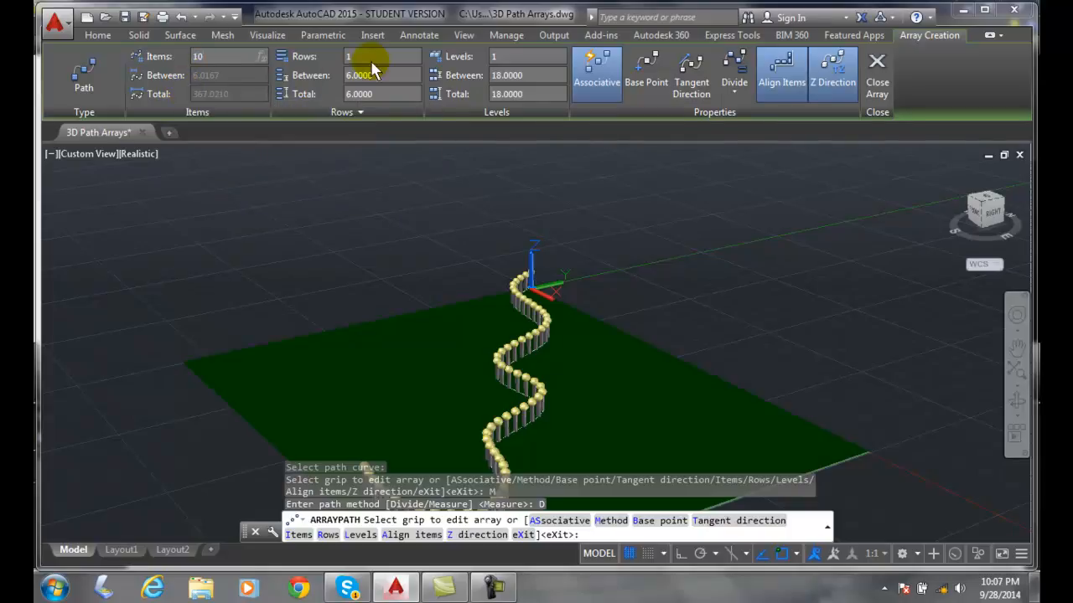
key(Return)
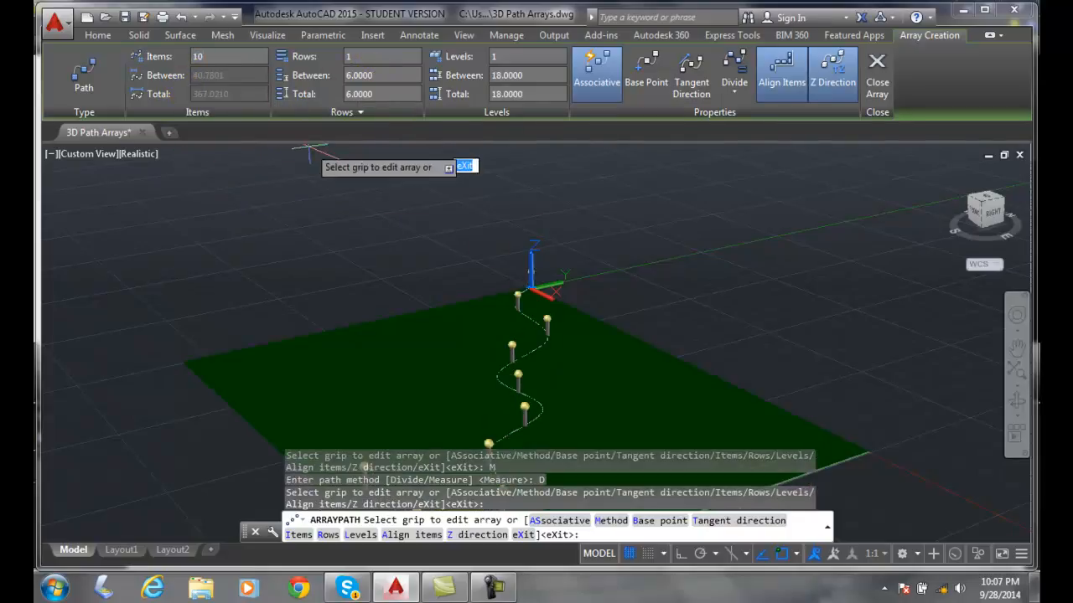
- Change the array's path method back to Measure
scroll(638, 346, down, 2)
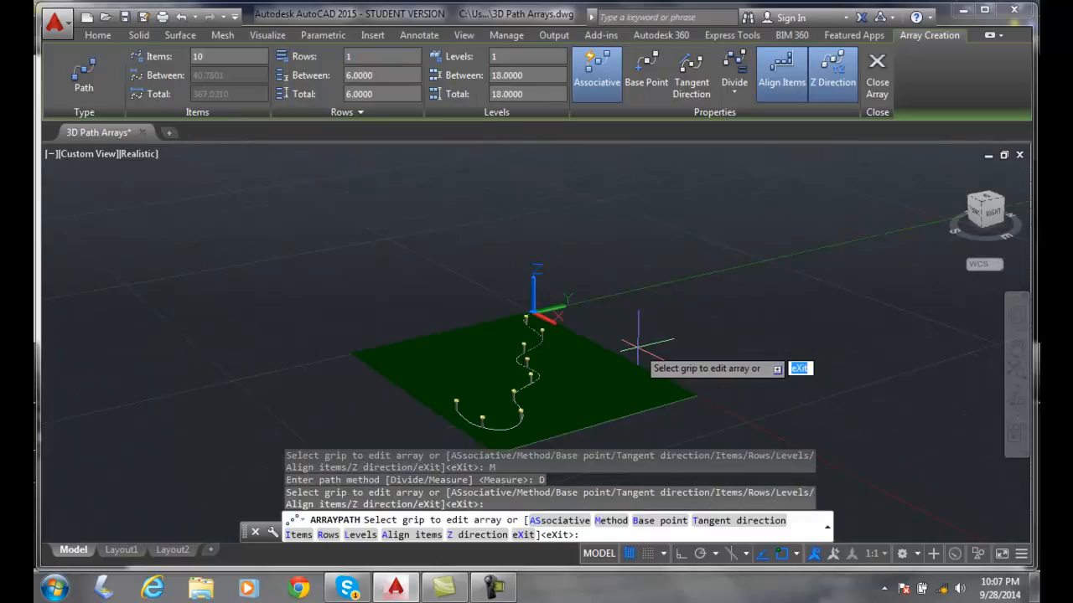
scroll(638, 347, up, 1)
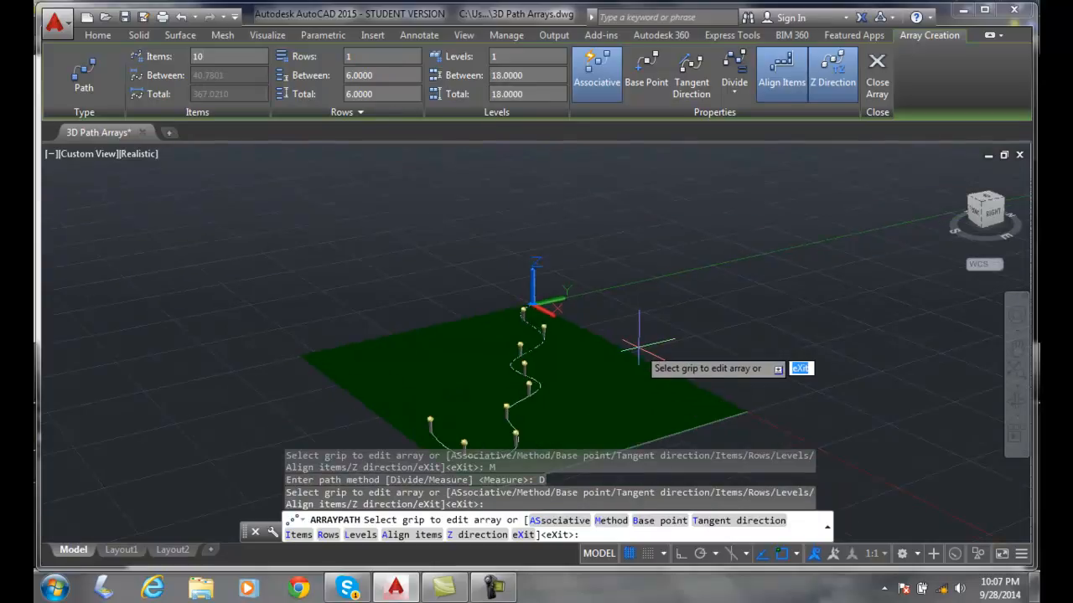
shift+middle_drag(639, 346, 617, 271)
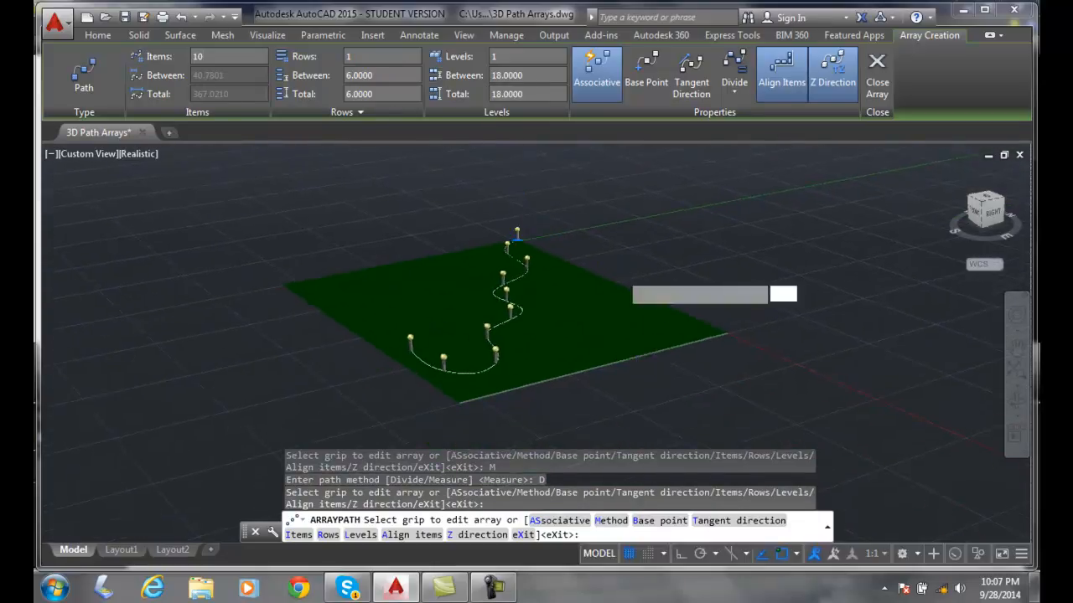
scroll(618, 273, up, 2)
scroll(618, 273, up, 1)
scroll(618, 275, down, 1)
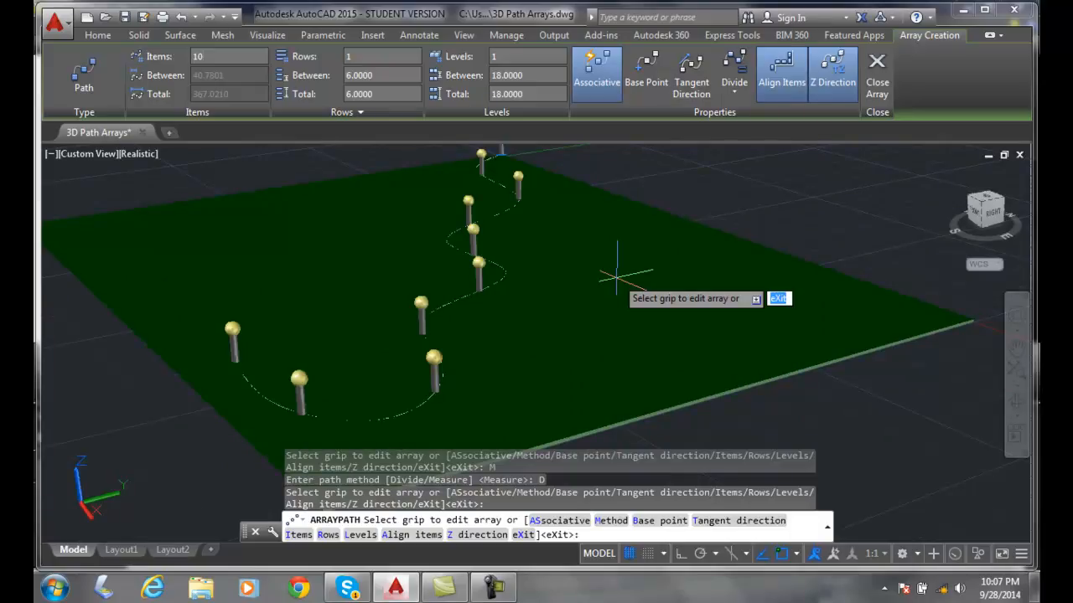
click(607, 524)
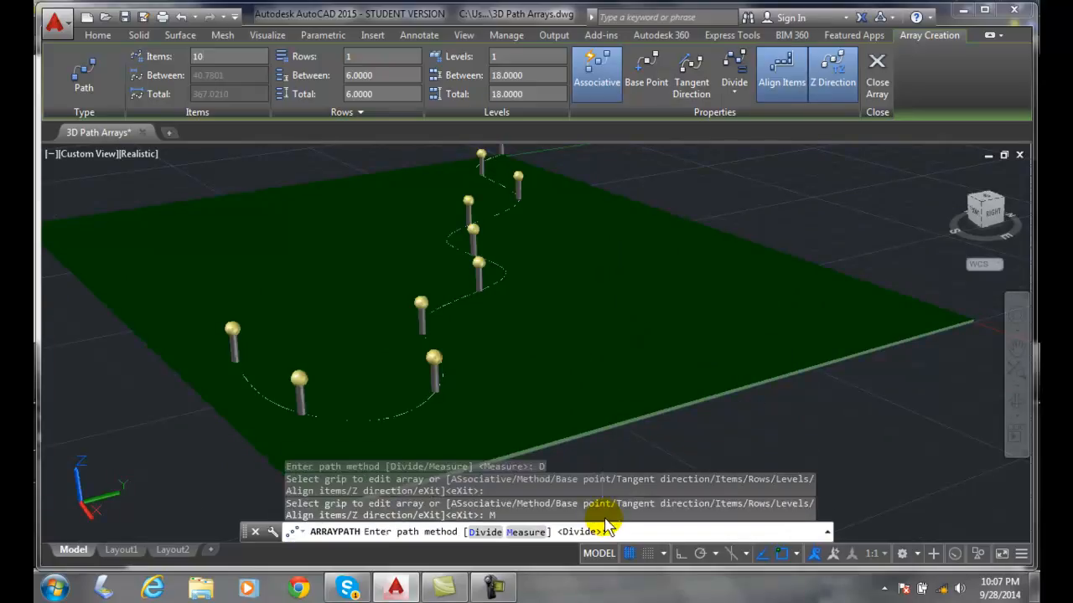
click(530, 530)
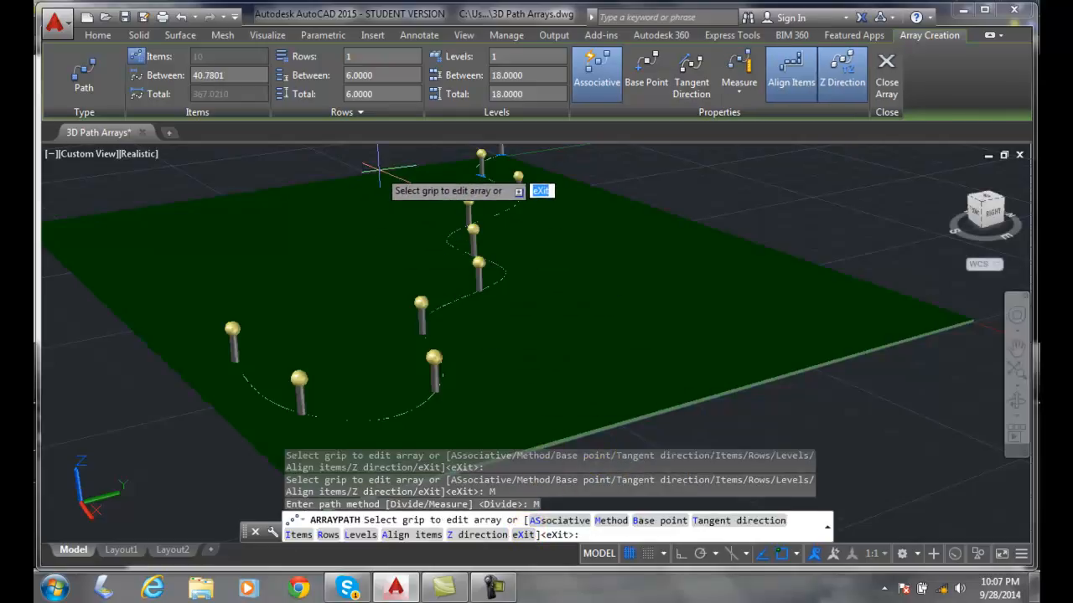
- Set the distance between the array's rows to 25
click(374, 75)
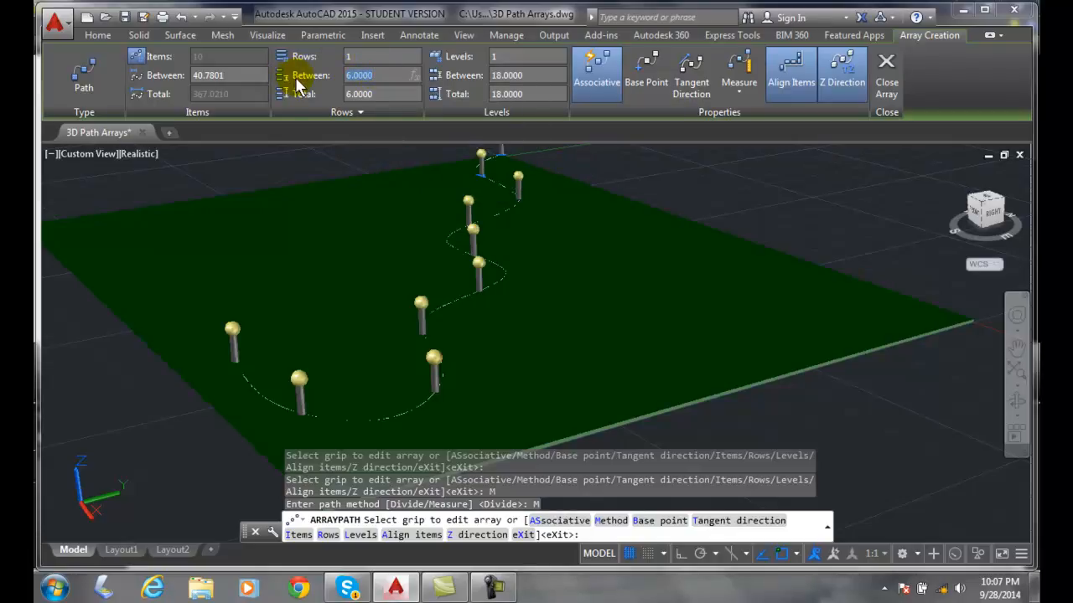
text(25)
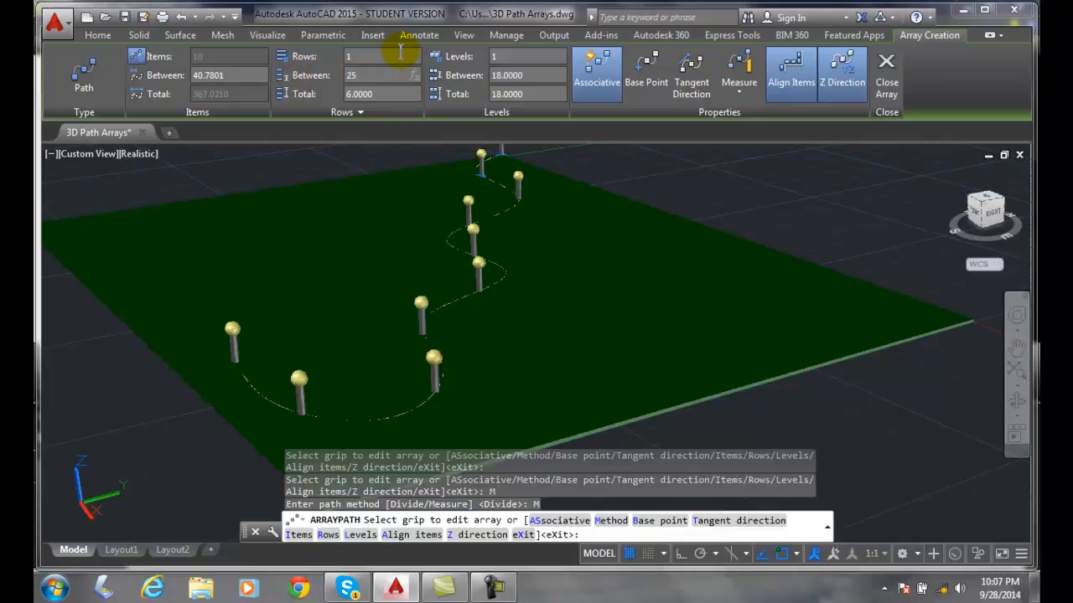
key(Return)
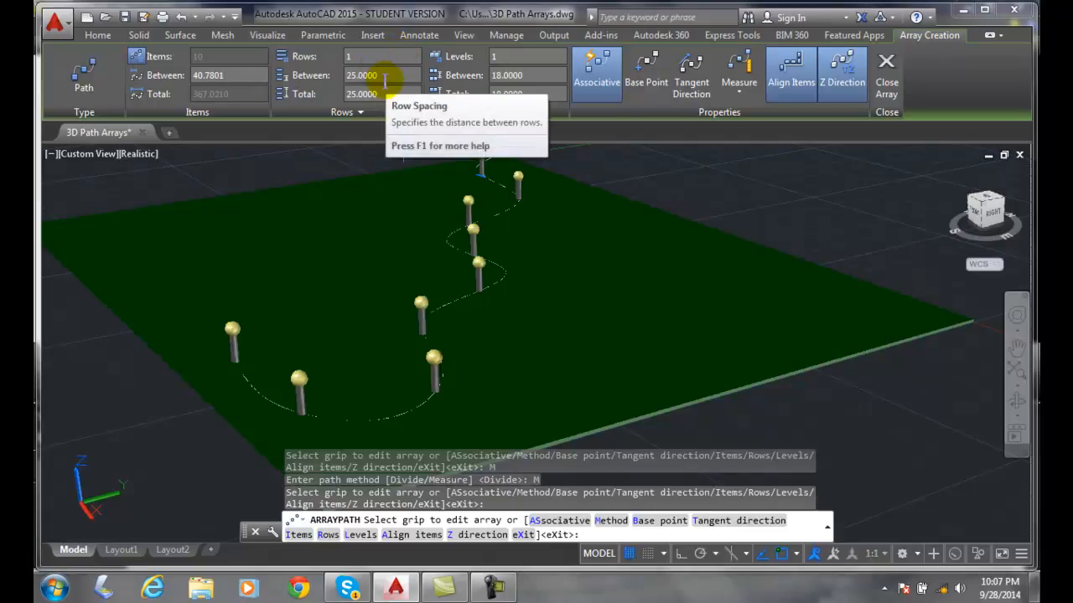
- Set the spacing between the array items to 25 and finish creating the path array
click(230, 76)
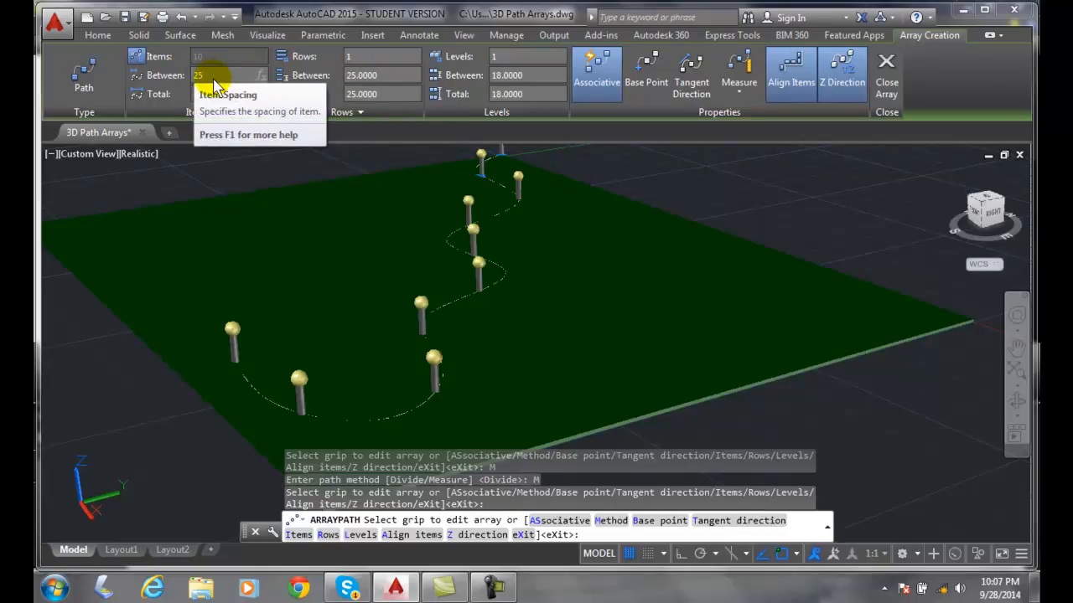
click(361, 61)
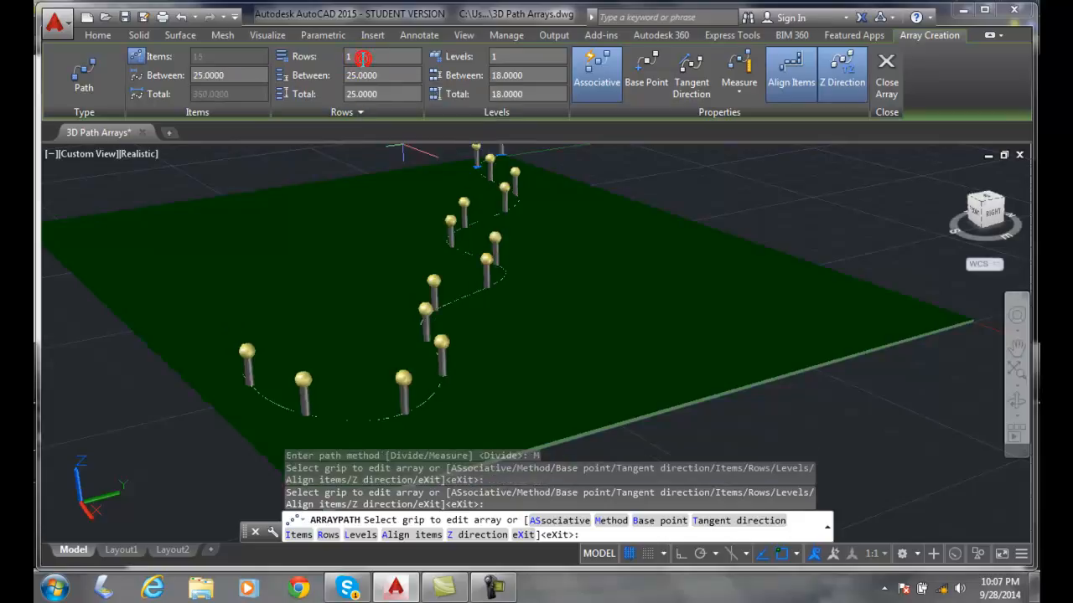
scroll(549, 216, down, 5)
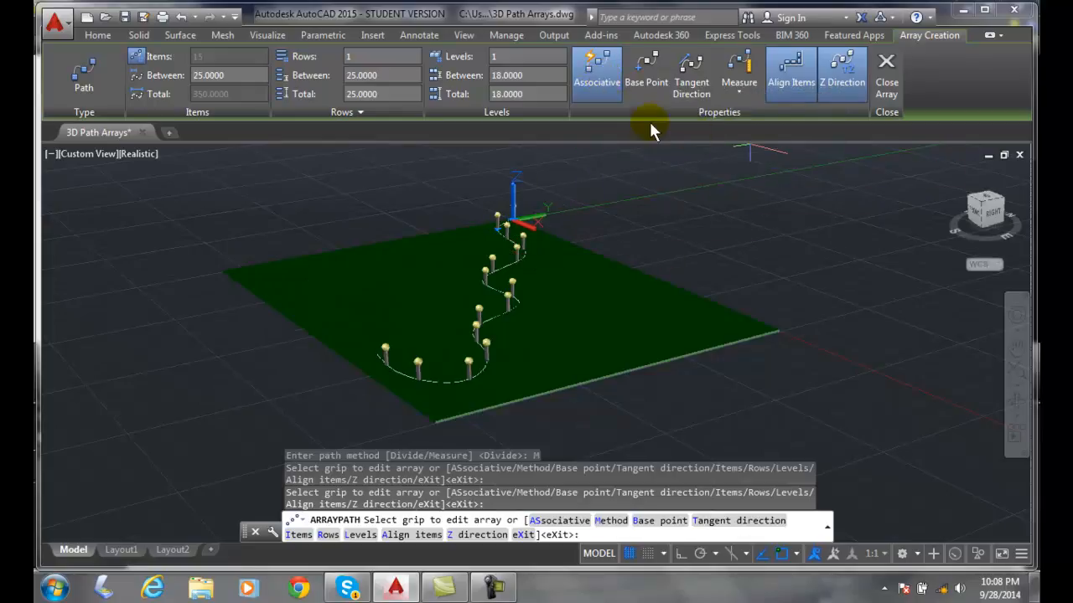
click(886, 99)
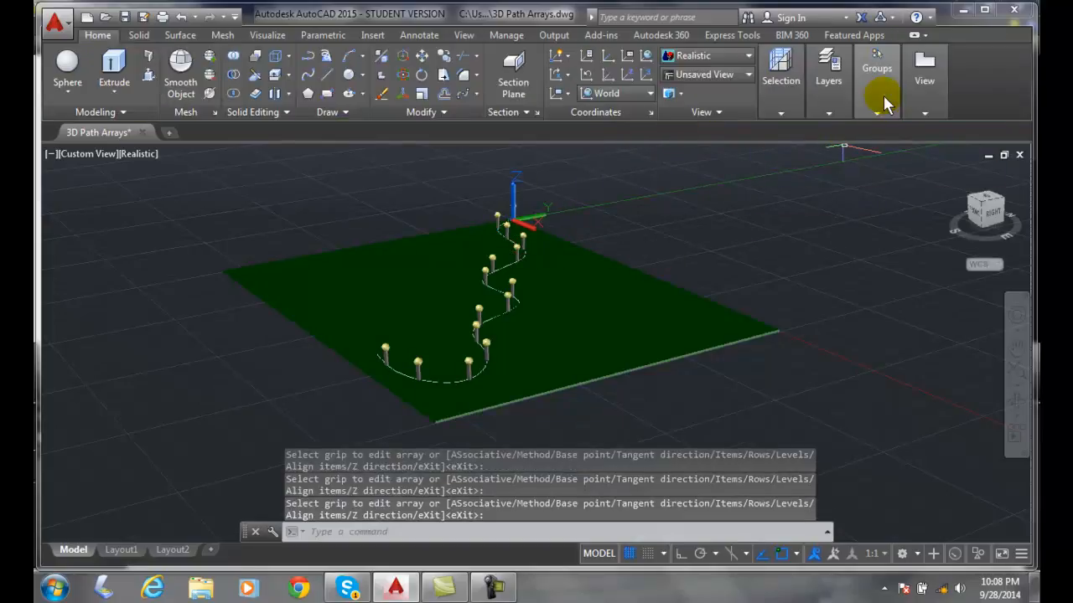
click(877, 88)
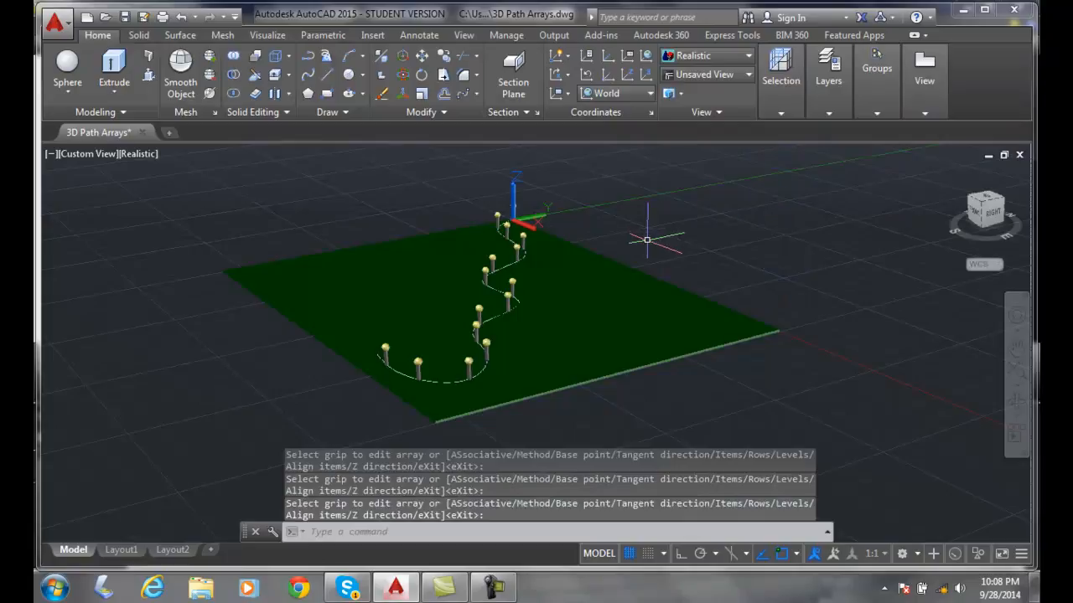
- Edit the lamp post array to set its item spacing to 30, and close the array editing
scroll(647, 241, up, 2)
click(427, 276)
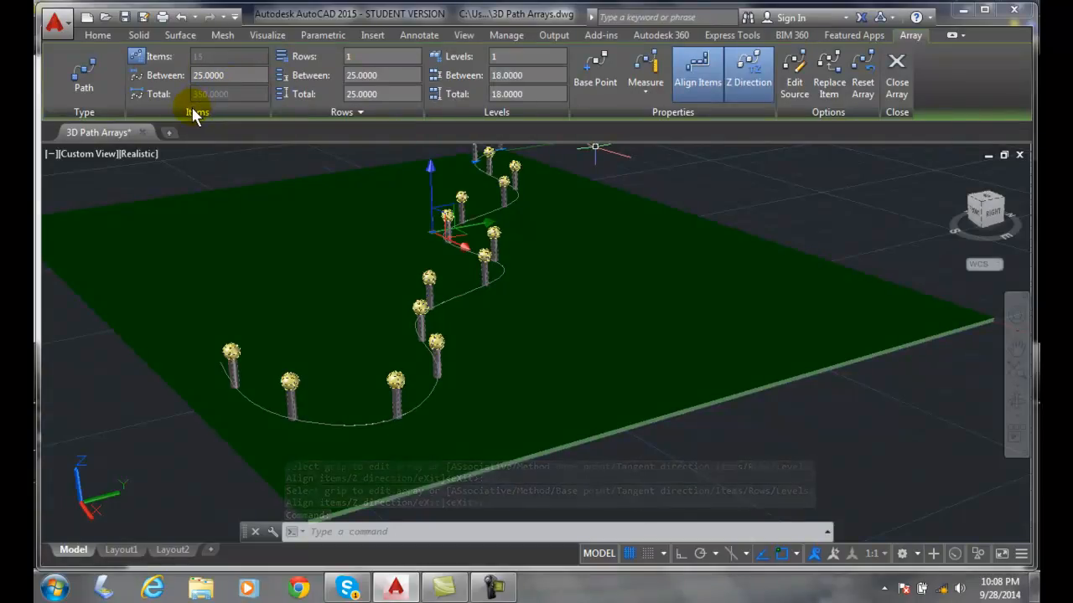
click(211, 75)
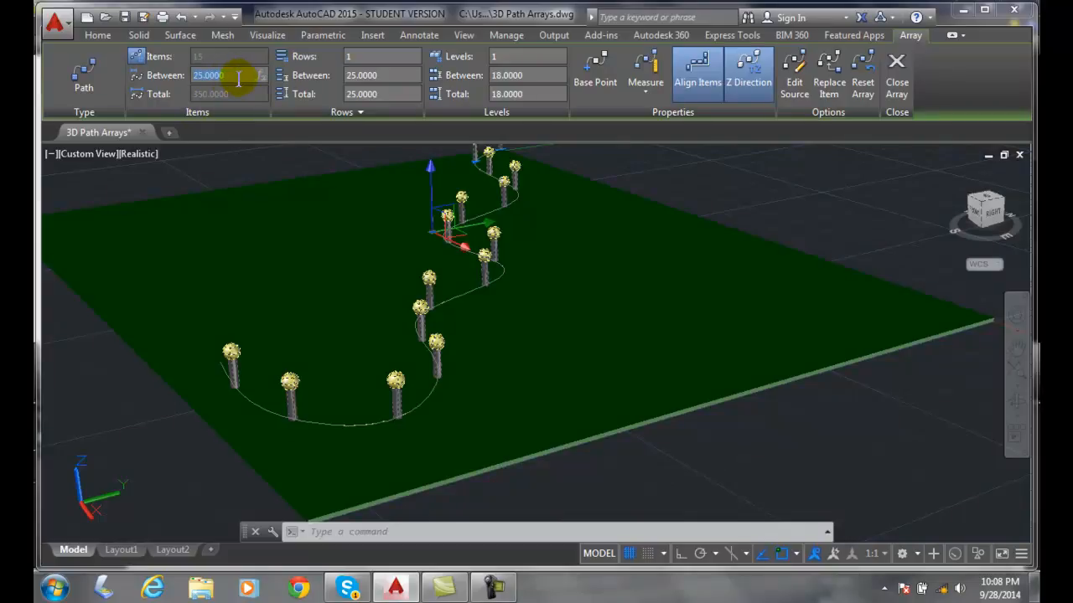
text(30)
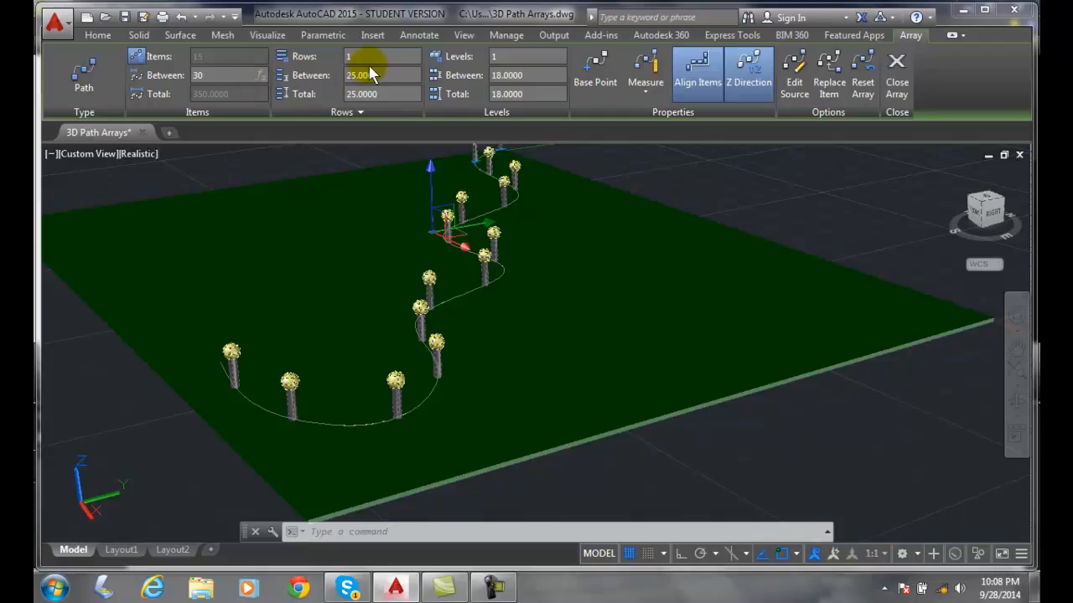
key(Return)
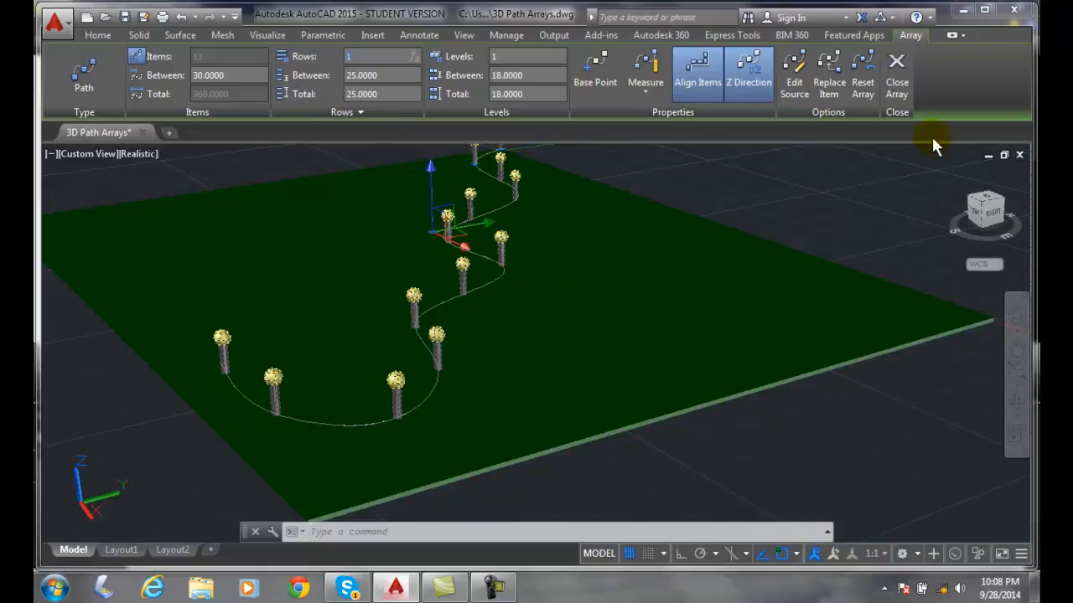
click(895, 75)
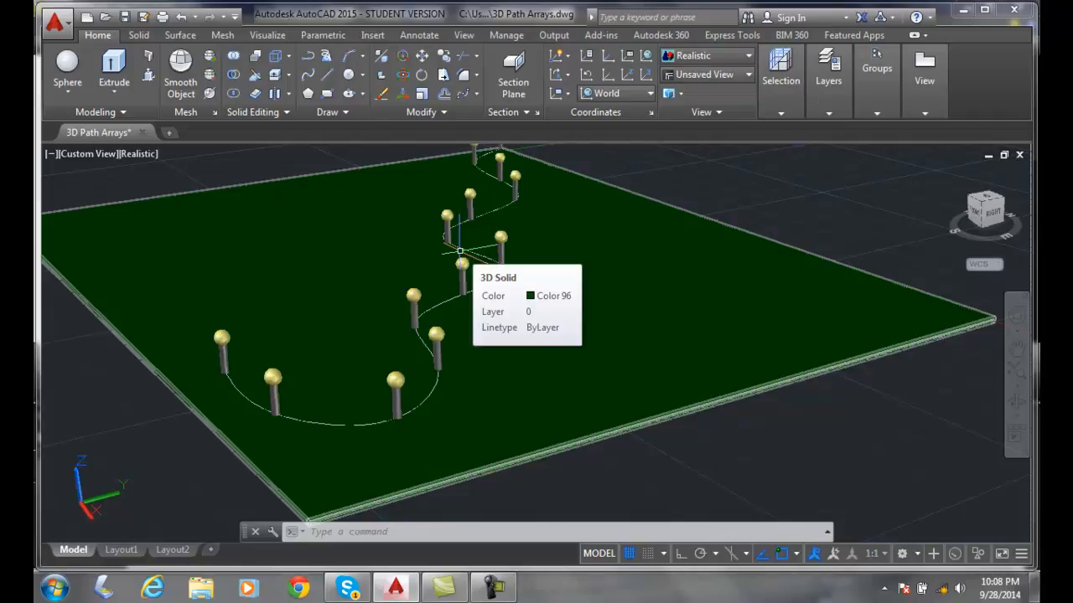
- Give the lamp post array 3 rows with a row spacing of 5
click(500, 242)
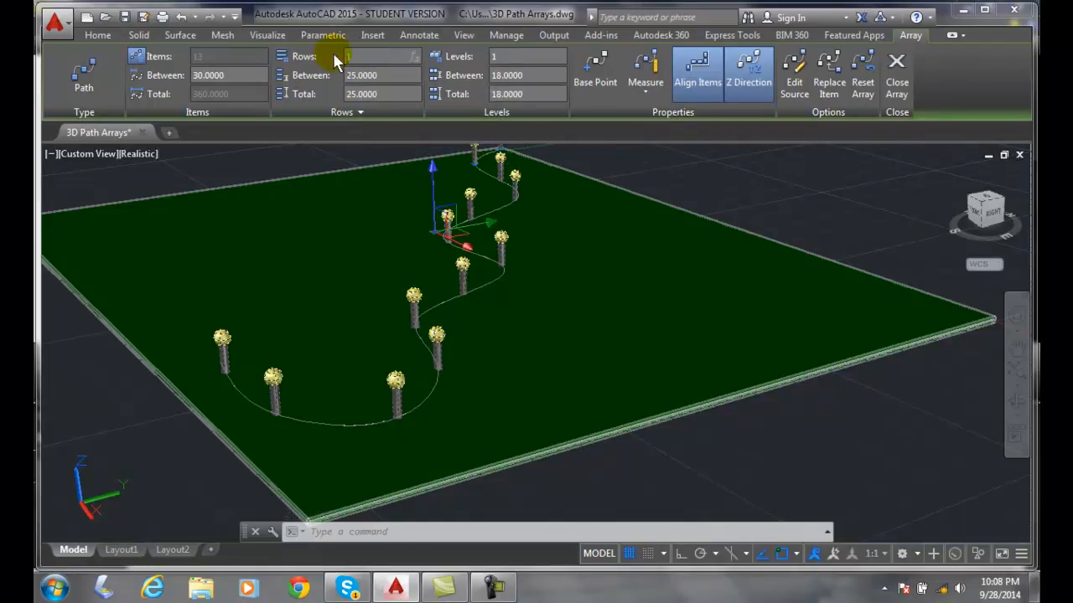
click(369, 76)
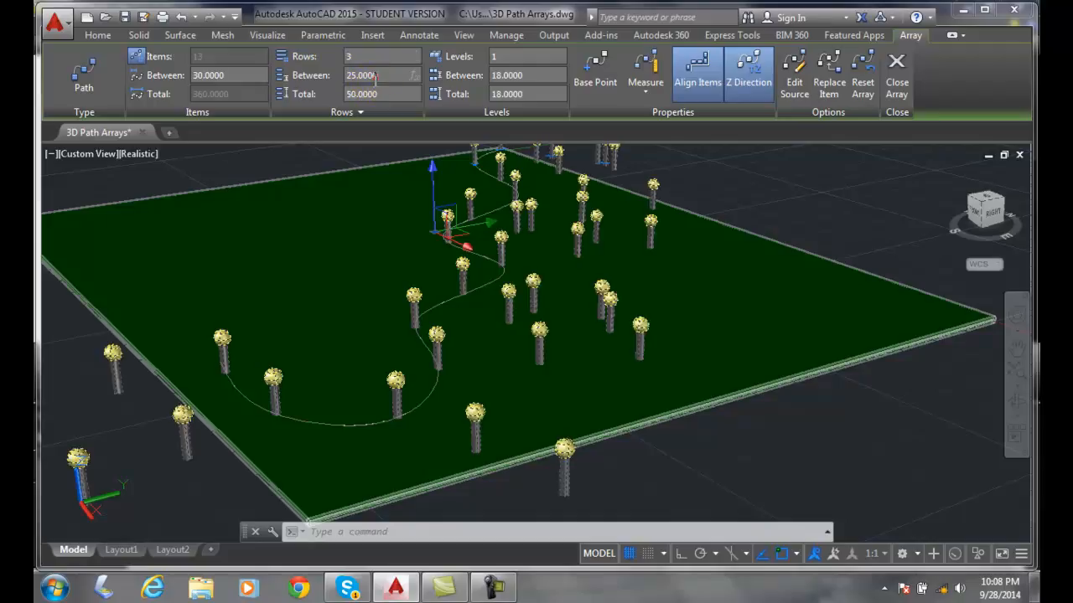
click(346, 75)
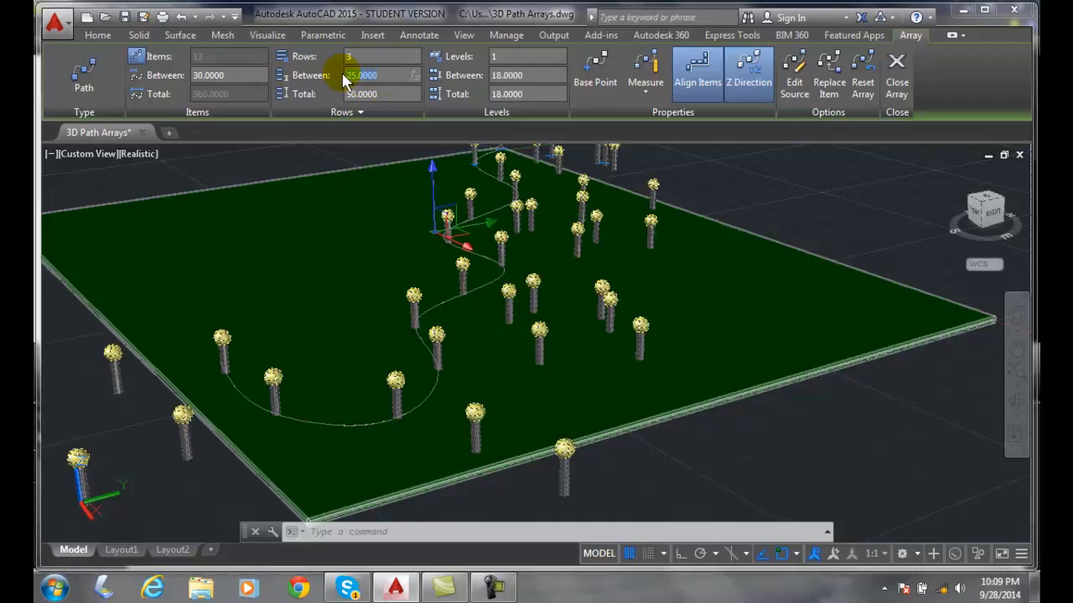
text(5)
click(209, 74)
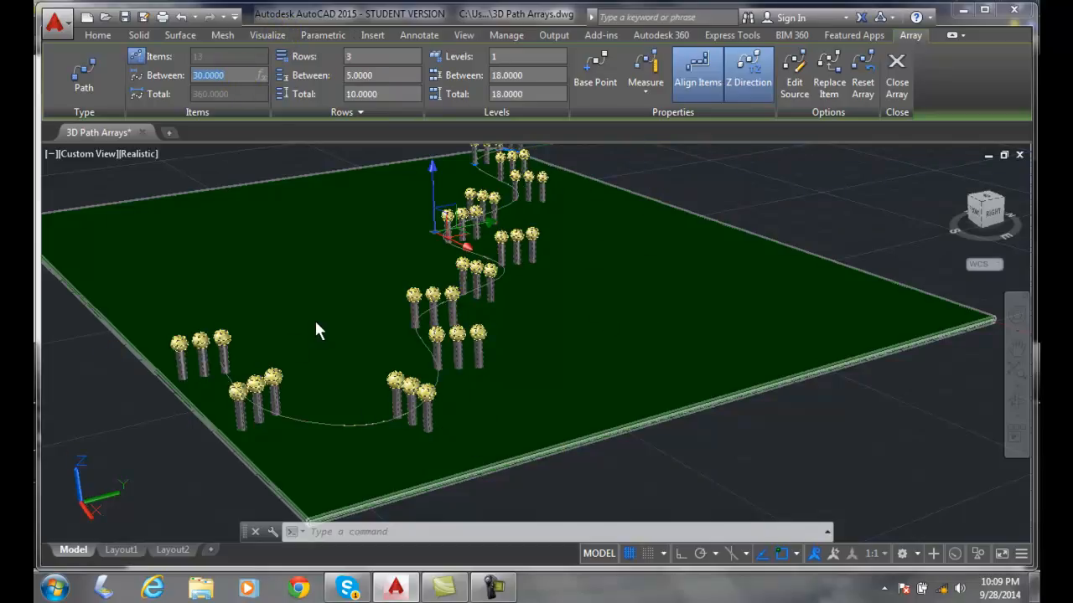
- Set the array's number of rows back to 1 and close the array editing
click(330, 62)
text(1)
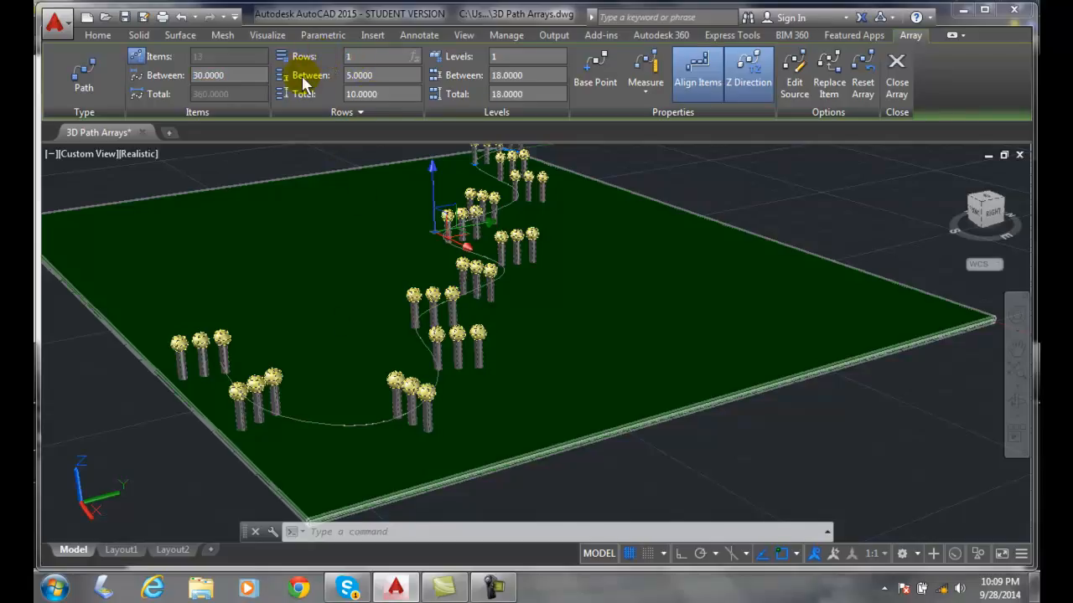
click(408, 75)
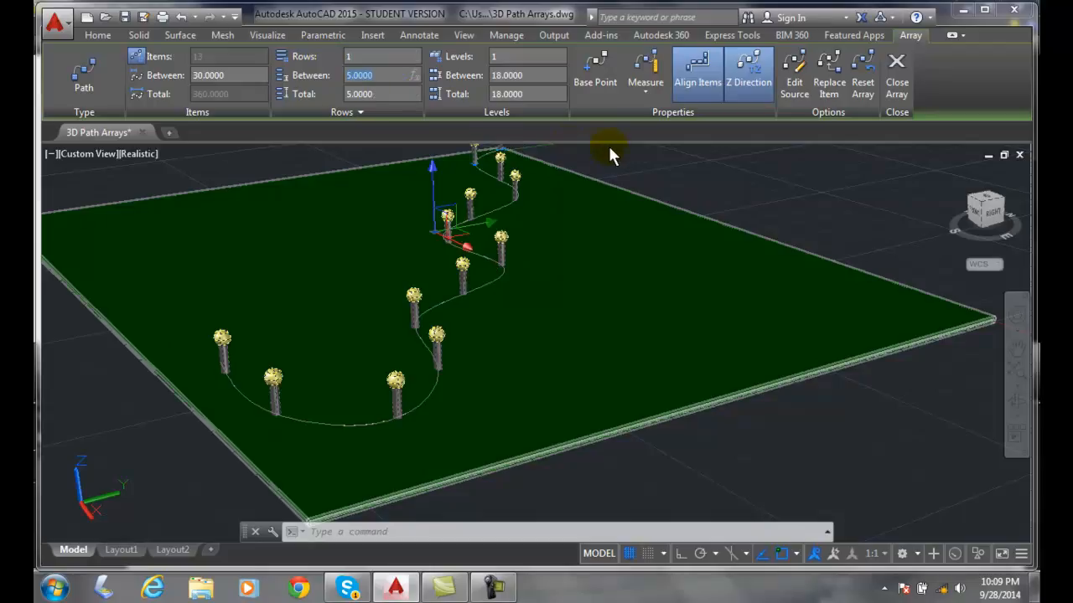
click(907, 79)
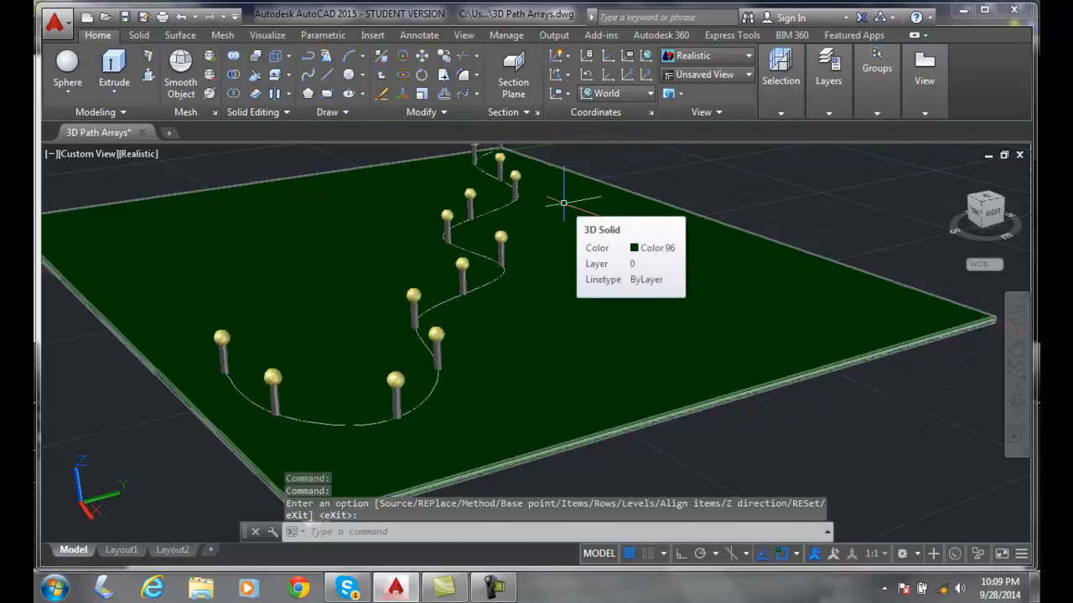